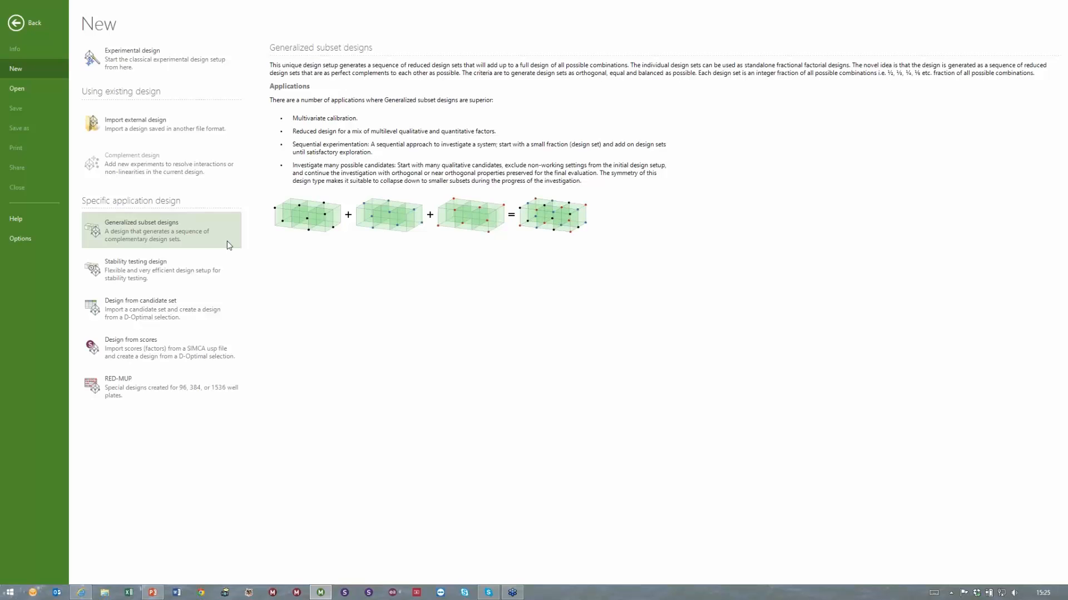
- Start a Generalized subset design and add the qualitative factor API with the settings Paracetamol and Propranolol
click(226, 241)
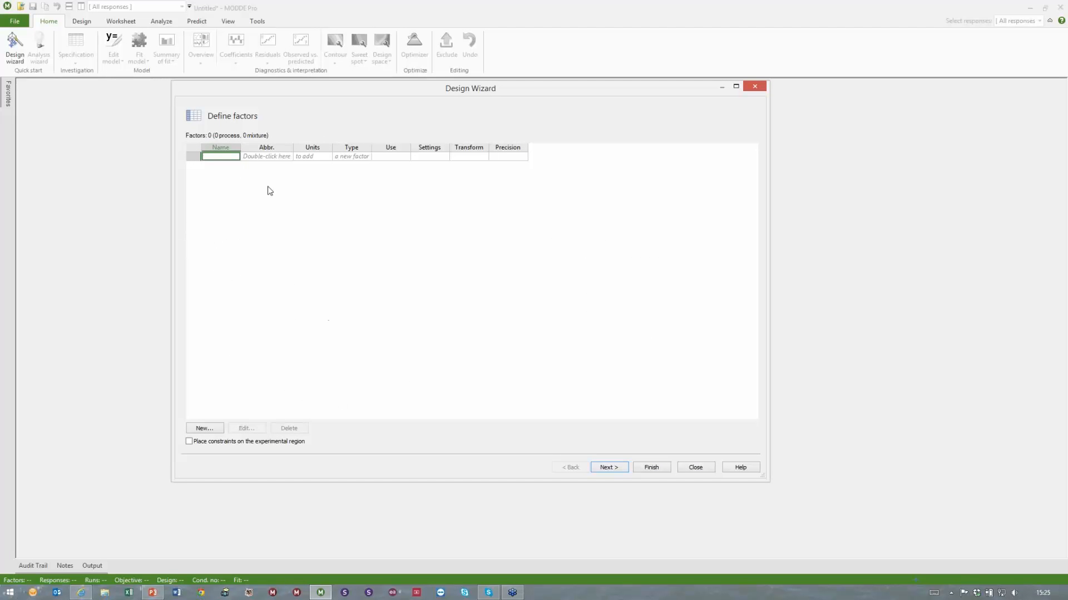
double_click(276, 159)
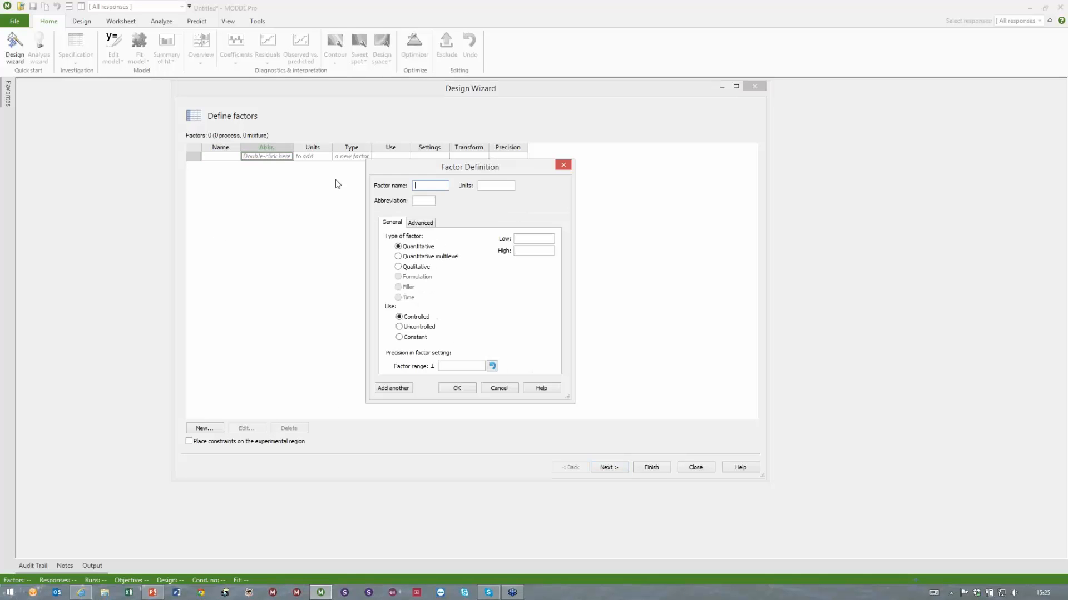
text(API)
click(398, 266)
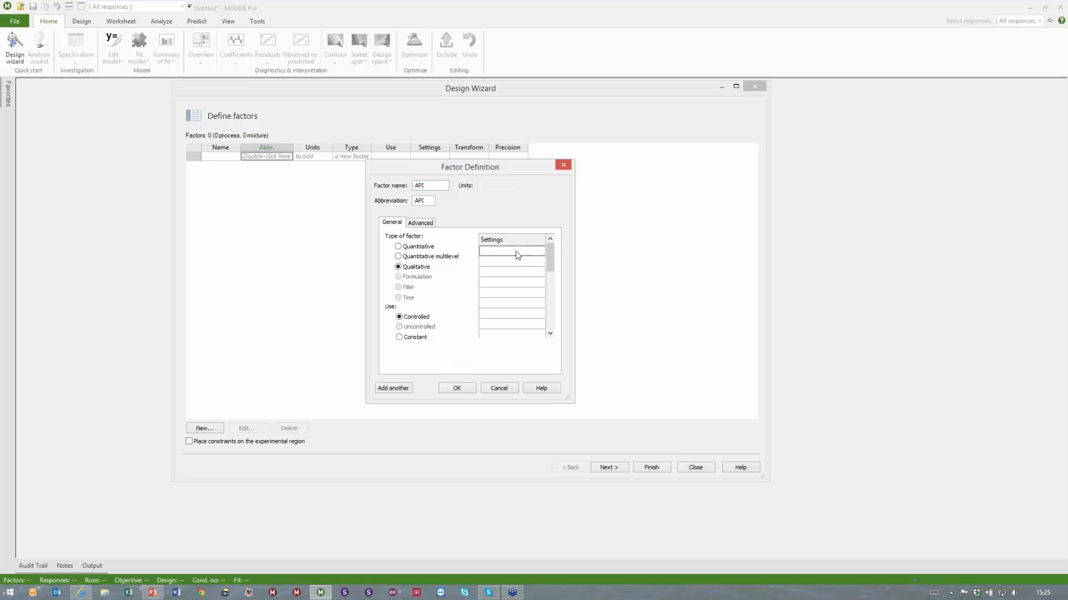
click(505, 253)
text(Paracetamol)
click(493, 262)
text(Propranolol)
click(393, 388)
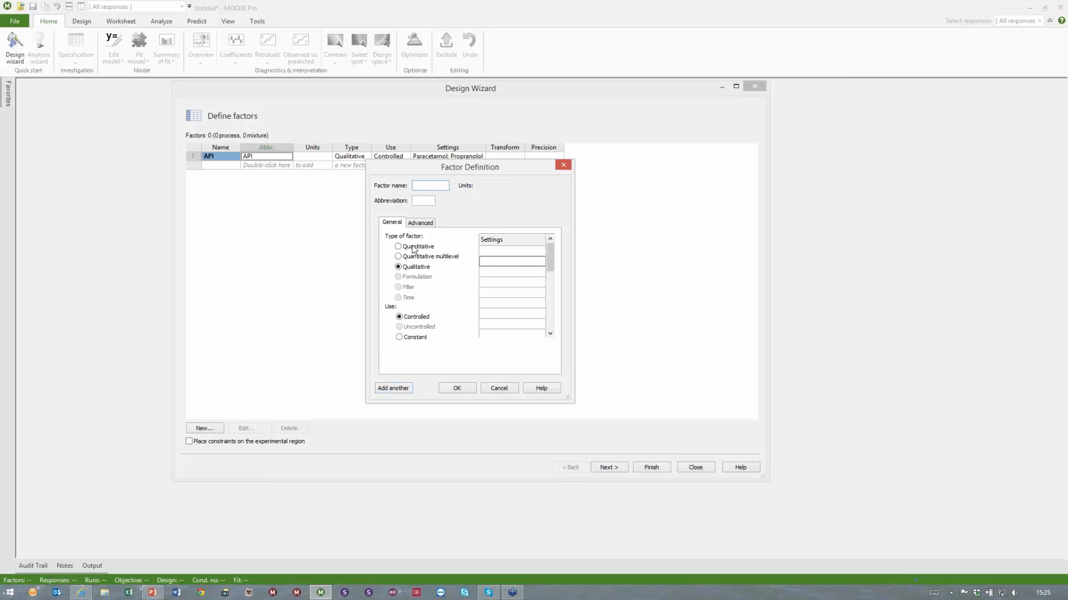
- Add a quantitative multilevel factor Filler in um with the settings 57, 115 and 228
text(Filler)
click(398, 256)
click(492, 186)
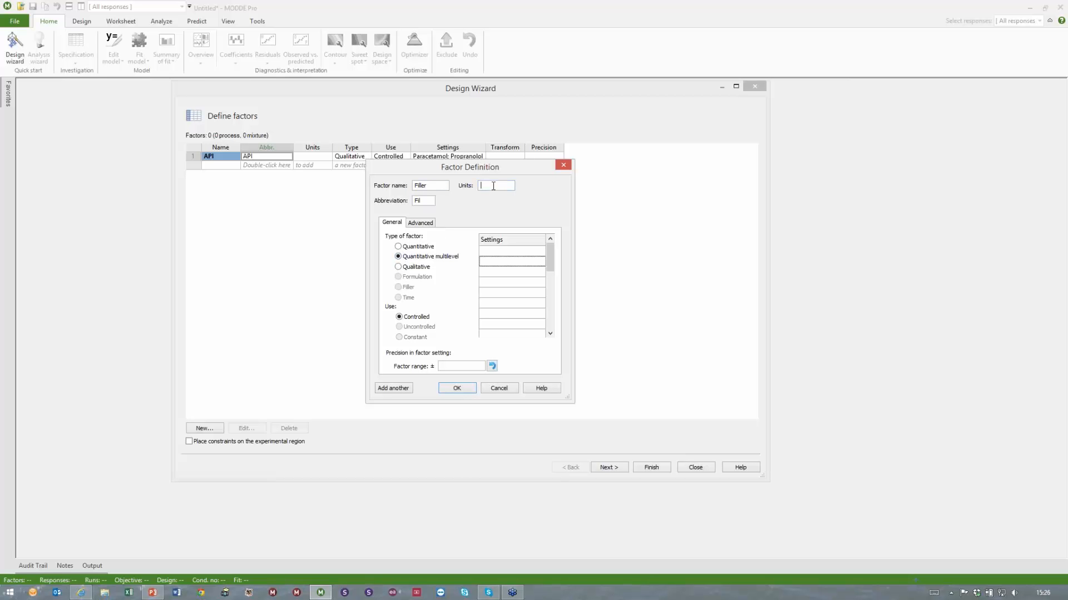
text(um)
click(506, 251)
text(57)
key(Return)
text(115)
key(Return)
text(228)
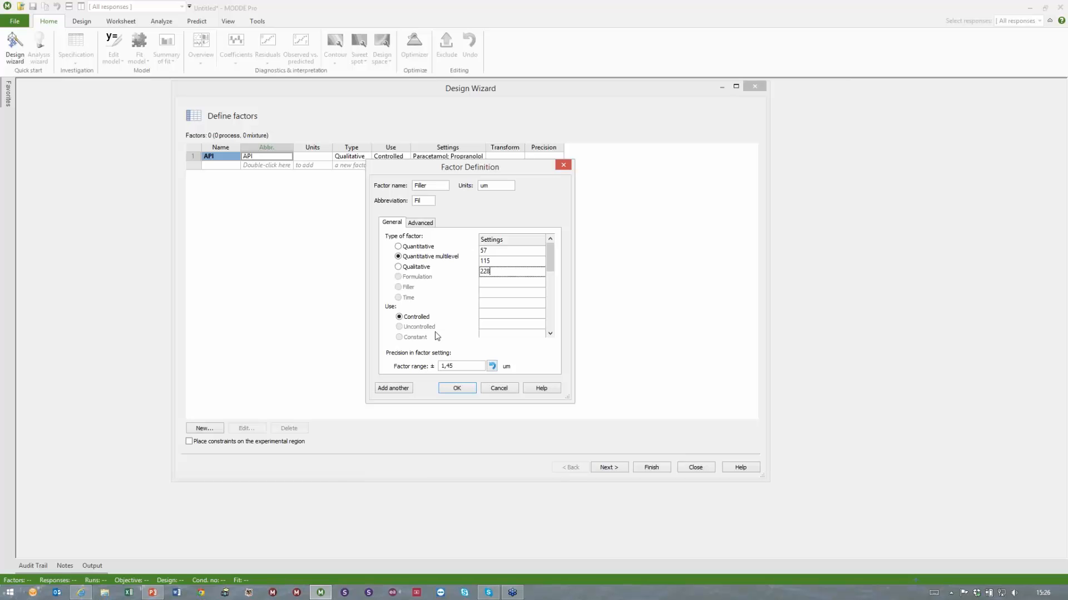
click(394, 388)
- Add a quantitative factor Size in mm3 ranging from 150 to 235
click(398, 248)
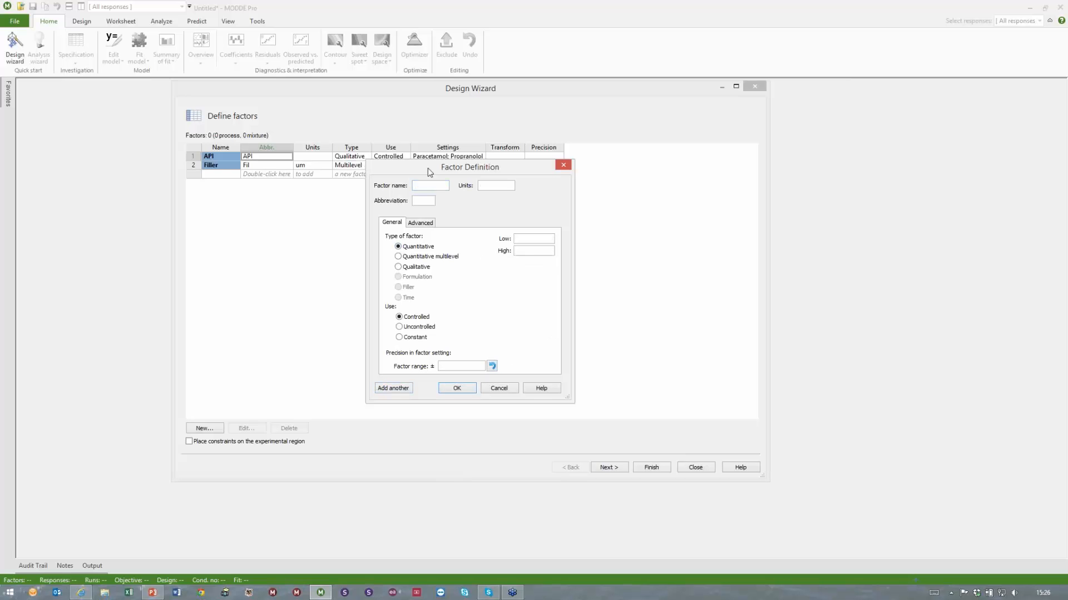
click(424, 185)
text(Size)
click(496, 186)
text(mm3)
click(526, 238)
click(521, 251)
text(235)
click(393, 389)
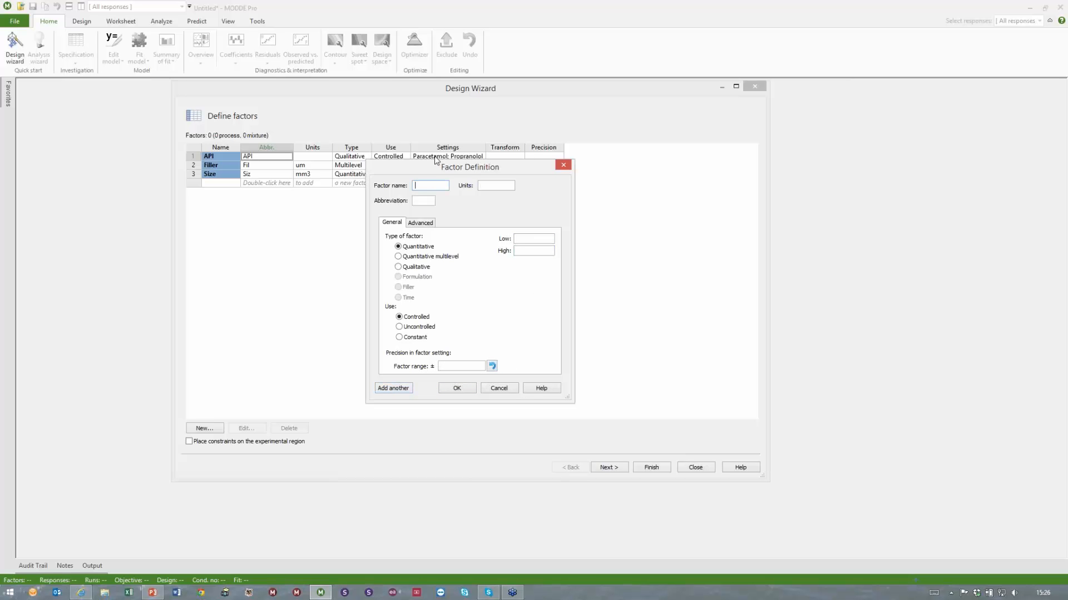
- Add a quantitative multilevel factor Tensile strenght in MPa with the settings 1, 2 and 3
text(Har)
key(BackSpace)
key(BackSpace)
key(BackSpace)
text(Tens)
text(ile stre)
text(nght)
click(490, 184)
text(MPa)
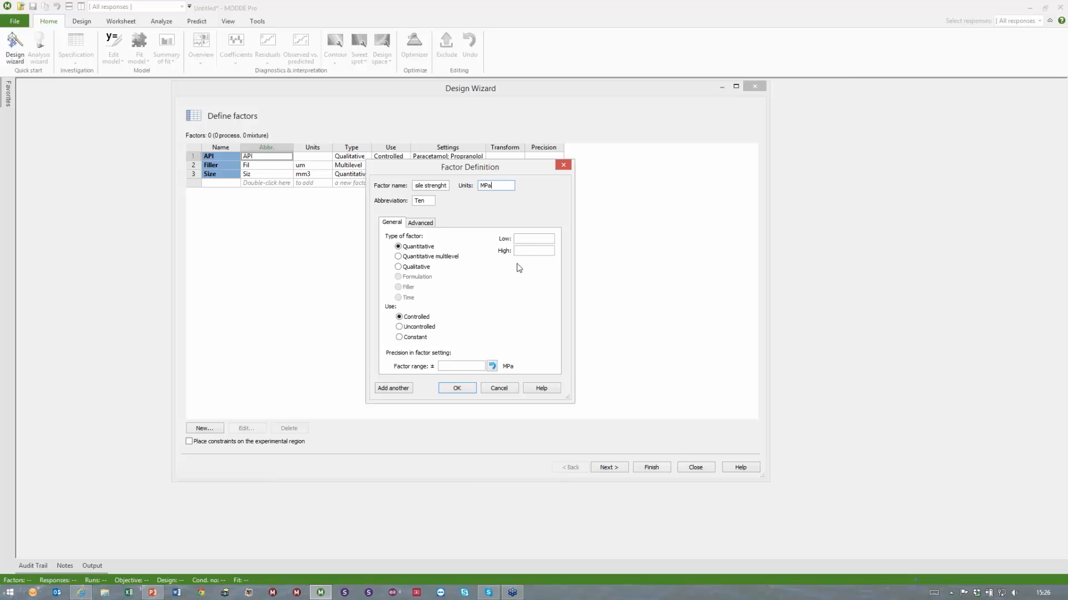
click(398, 257)
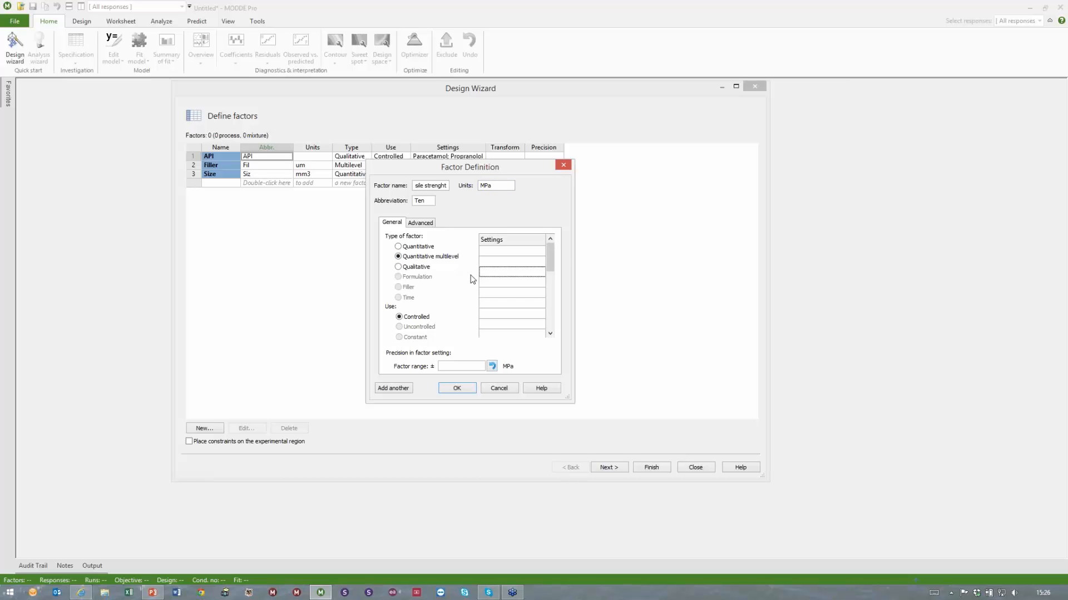
click(497, 254)
text(1)
key(Return)
text(2)
key(Return)
text(3)
click(395, 388)
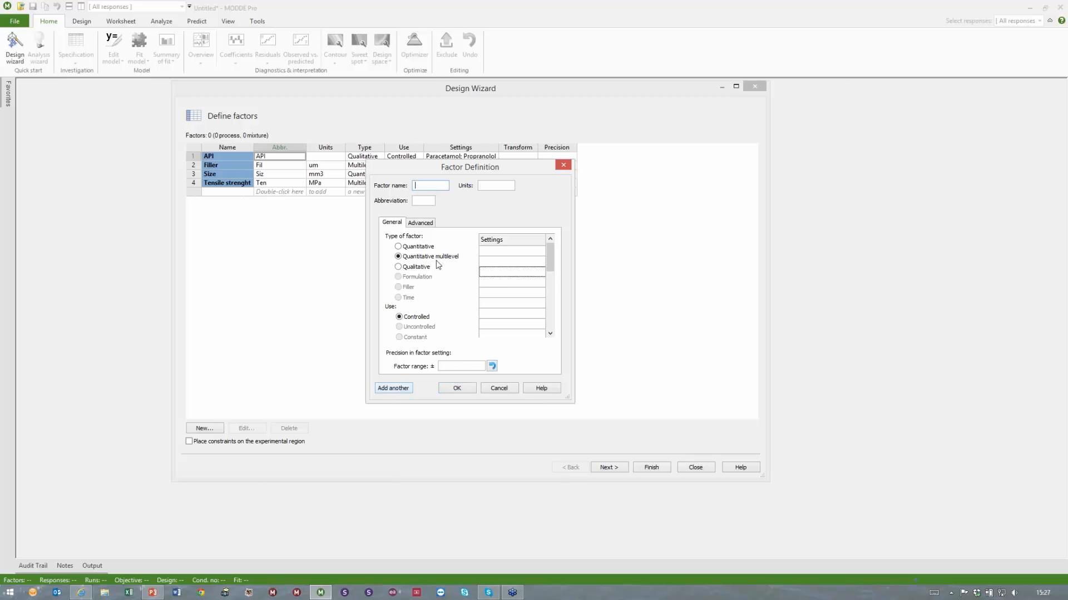
- Add the quantitative multilevel factor Moisture in % with the settings 5, 10, 55 and 75, finishing the factor entry
text(Moisture)
click(486, 185)
click(491, 251)
text(5)
key(Return)
text(10)
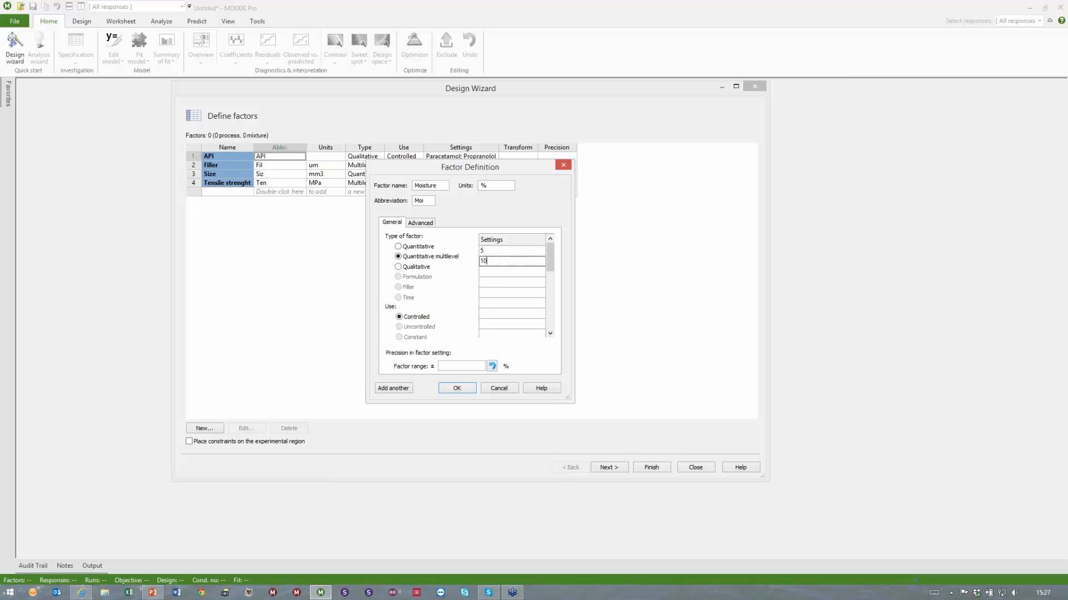
key(Return)
text(55)
key(Return)
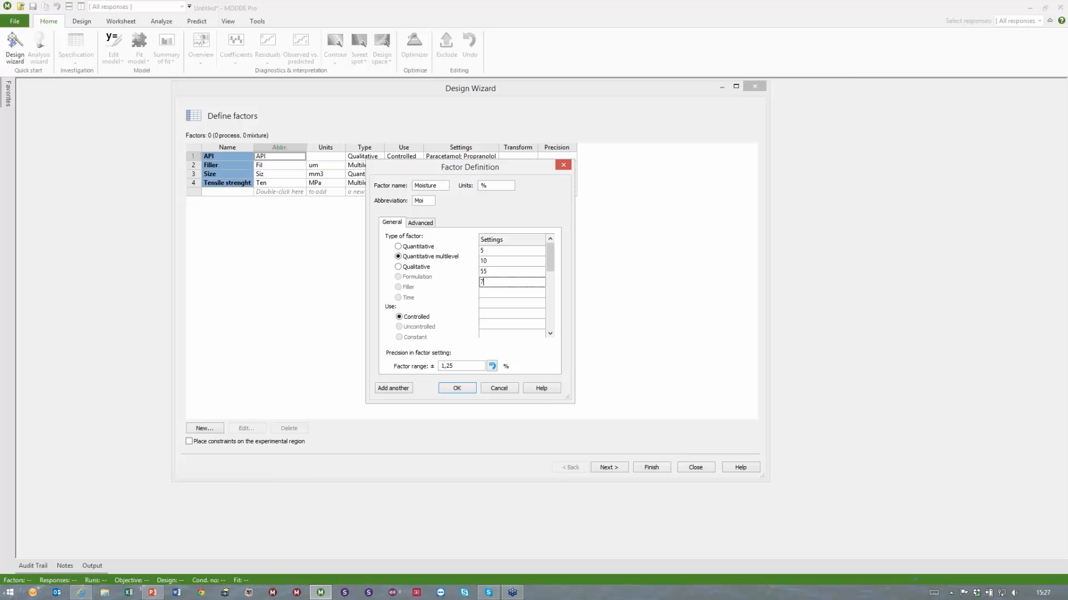
text(75)
click(457, 388)
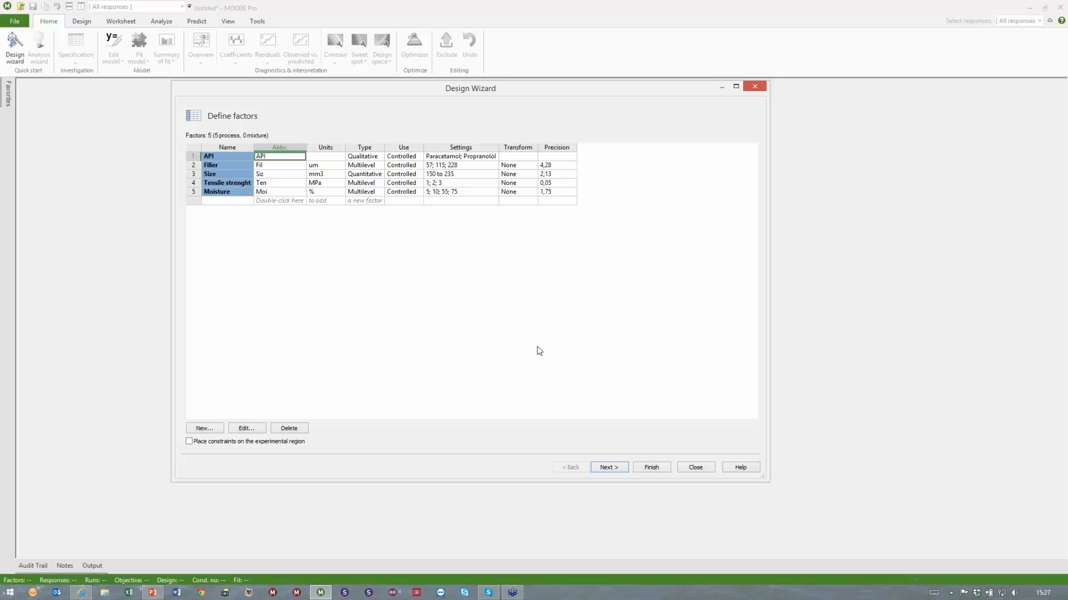
- Proceed to the responses and add a regular response KF water content with % as its unit
click(610, 468)
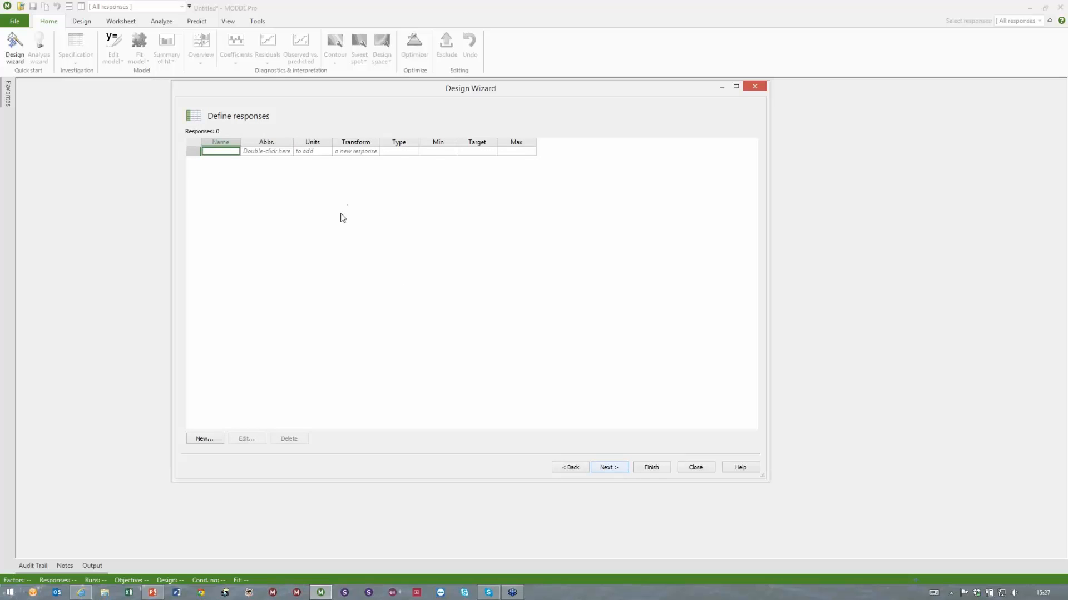
click(273, 153)
double_click(273, 153)
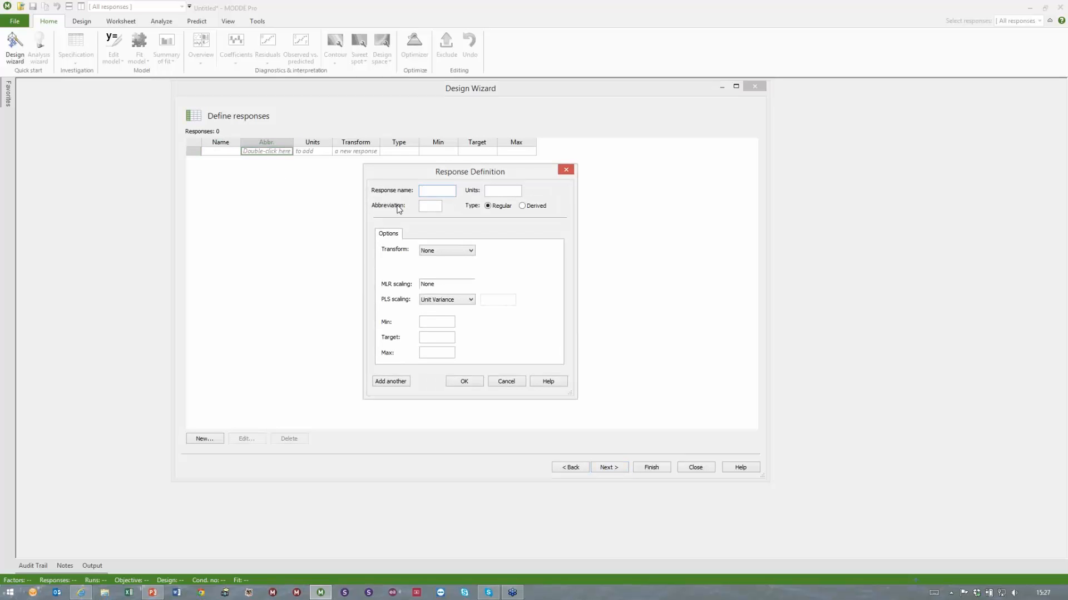
text(K)
text(F water con)
text(tebt)
key(BackSpace)
key(BackSpace)
text(nt%)
click(391, 381)
- Define a second regular response named Microwave response and finish the response entry
text(Microwave )
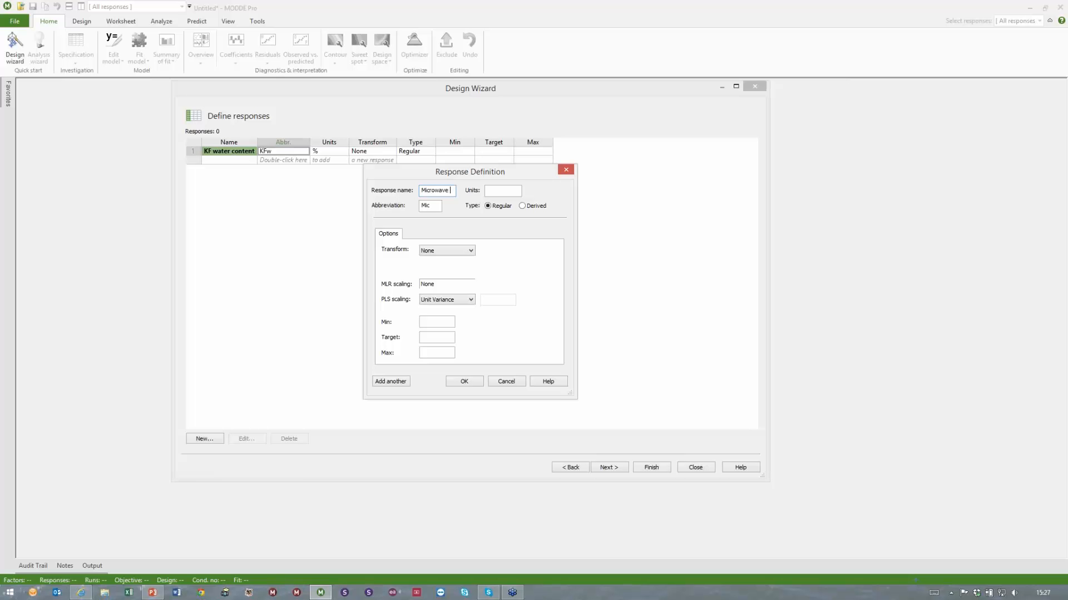
text(response)
click(468, 382)
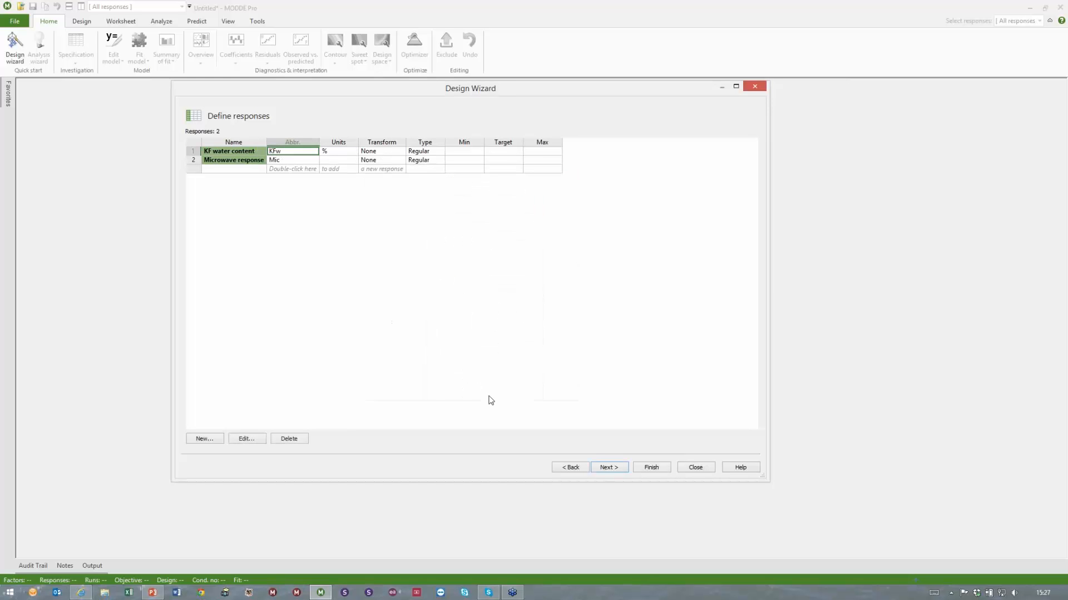
- Proceed to the subset design definition and add the design sets for Reduction 4
click(608, 468)
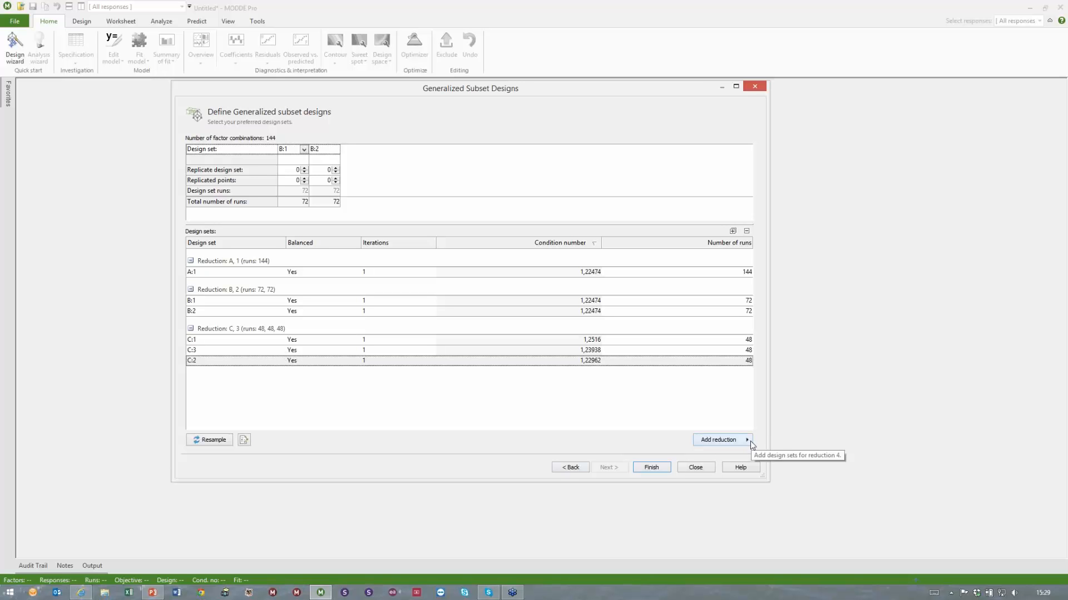
drag(768, 483, 791, 504)
click(769, 461)
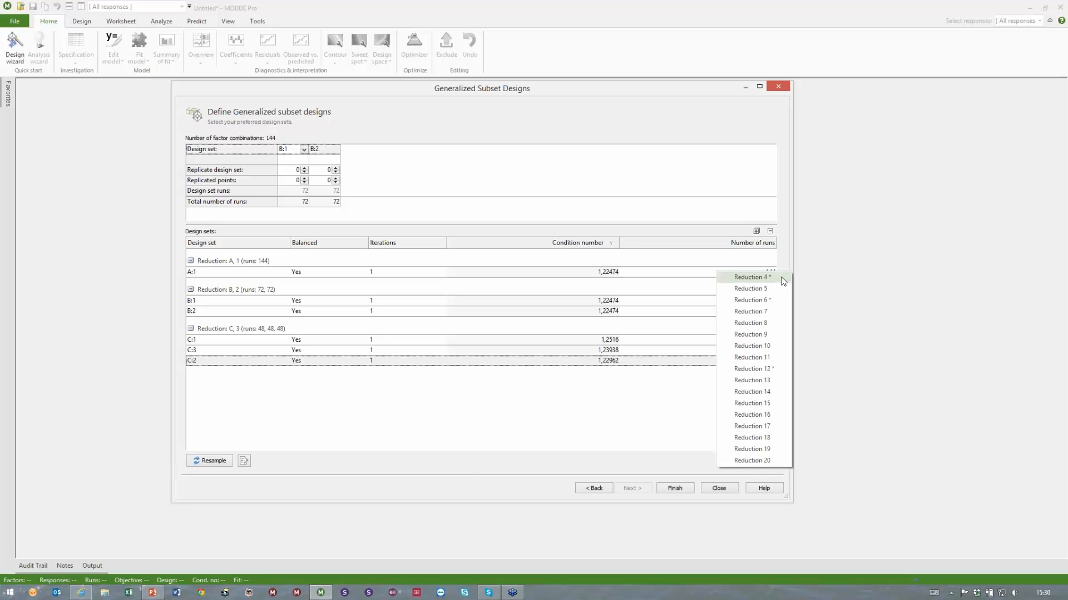
click(751, 277)
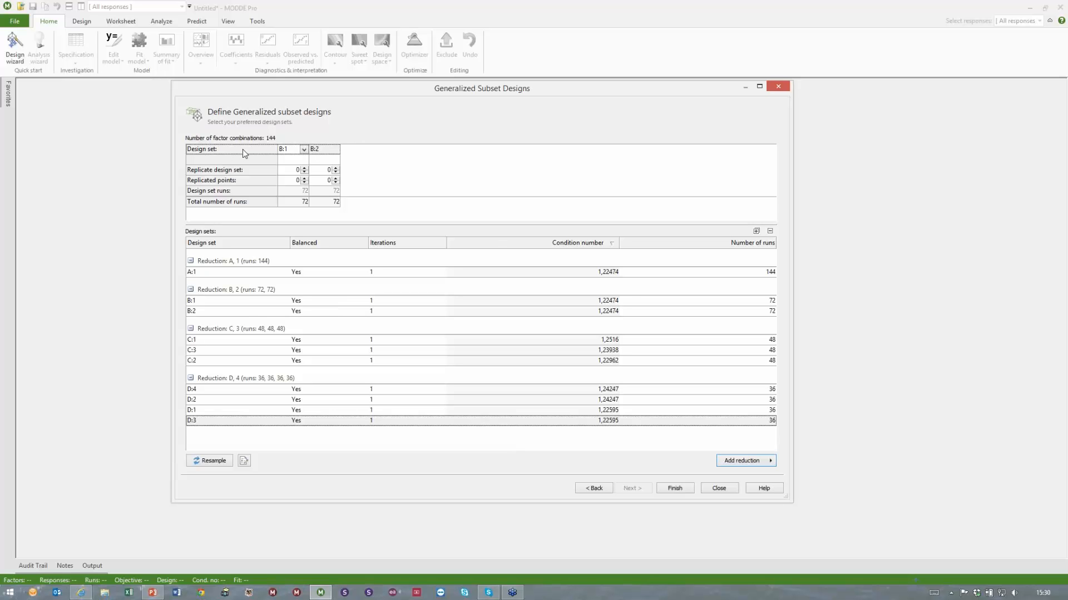
- Set the preferred design set to the unreduced set A:1
click(304, 151)
click(304, 149)
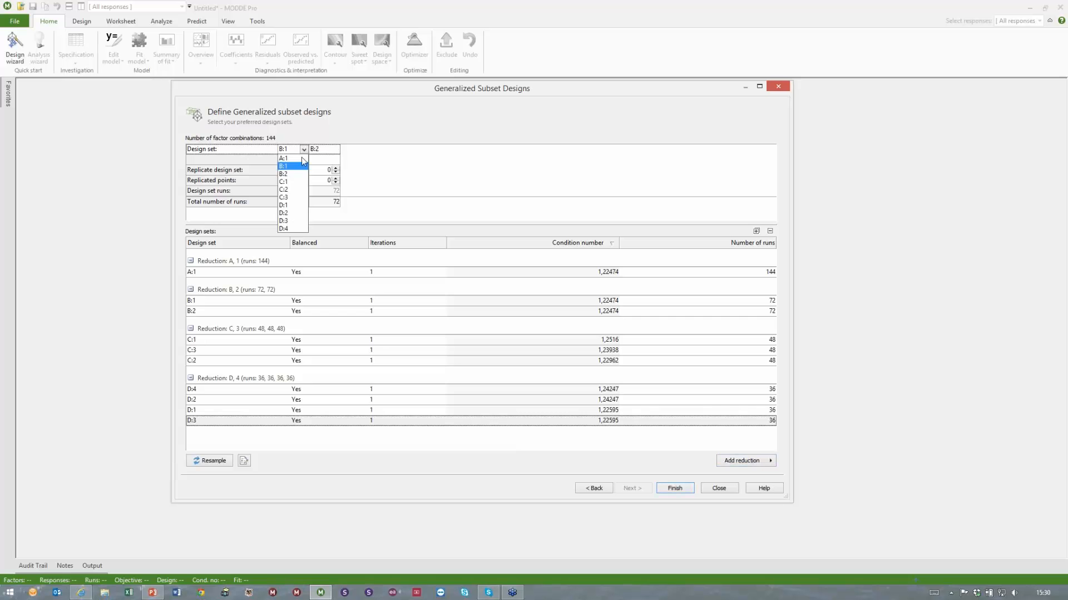
click(300, 159)
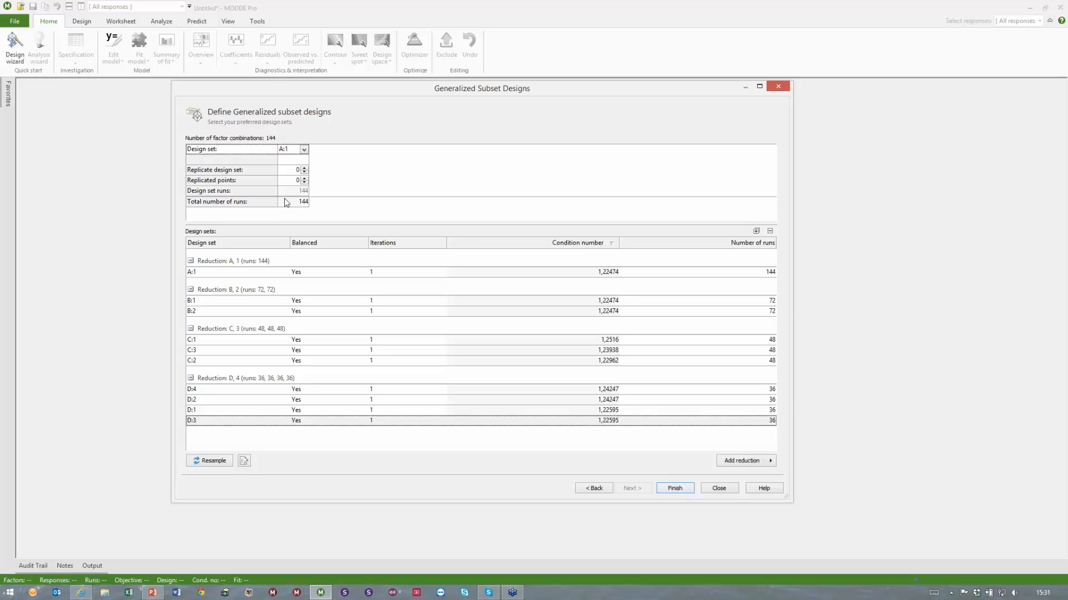
- Set the preferred design set to D:1 and go through the individual Reduction 4 sets in the list
click(304, 149)
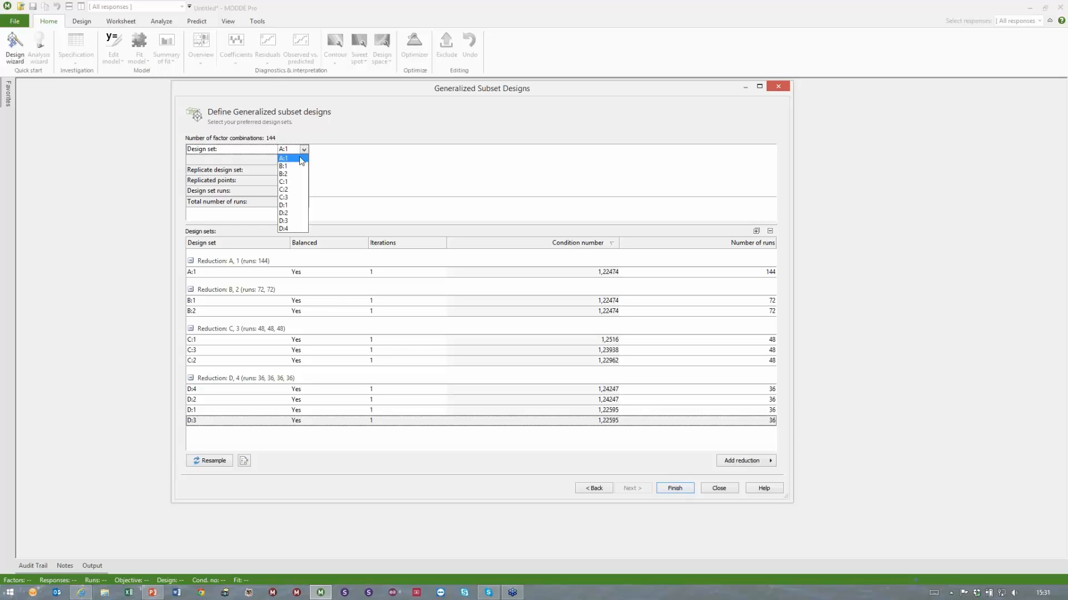
click(292, 205)
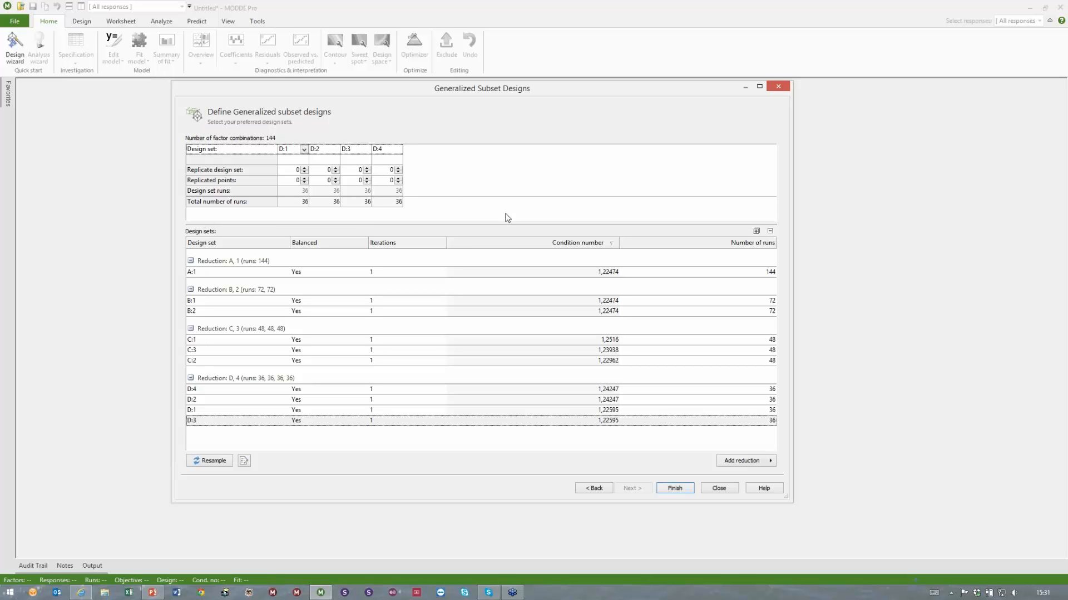
click(335, 150)
click(303, 150)
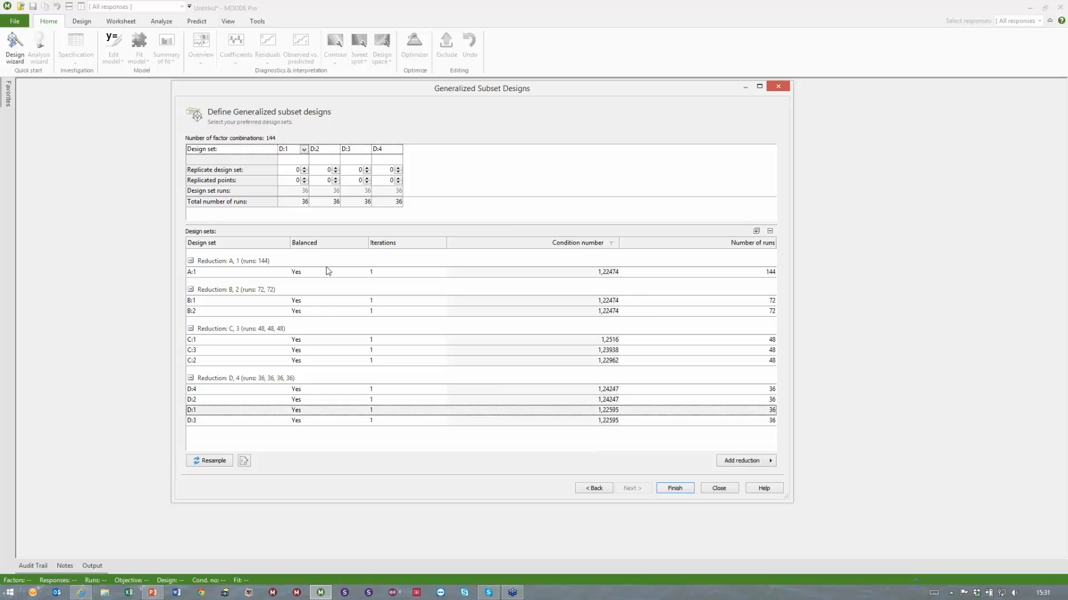
click(199, 390)
click(203, 401)
click(207, 421)
click(210, 410)
click(210, 399)
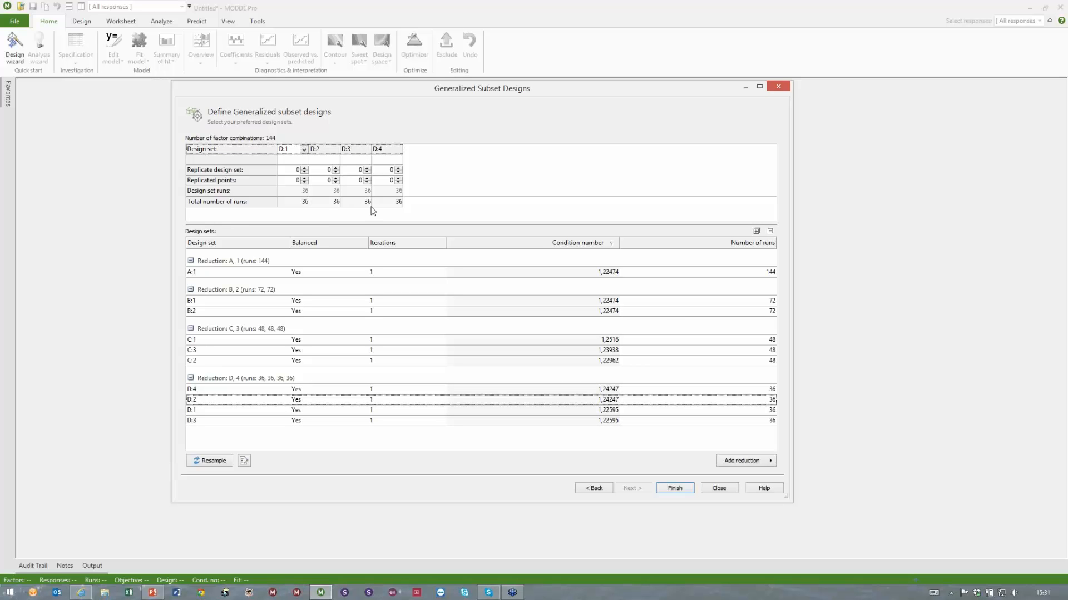
- Add replicated points to design set D:1 and finish the wizard to generate the worksheet
click(305, 178)
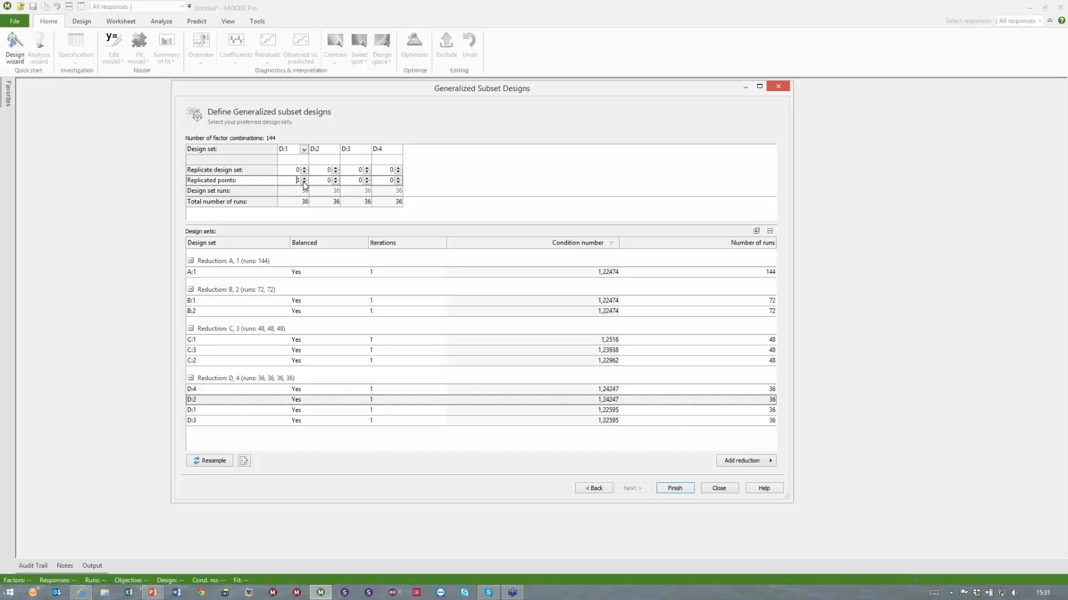
click(304, 178)
click(679, 491)
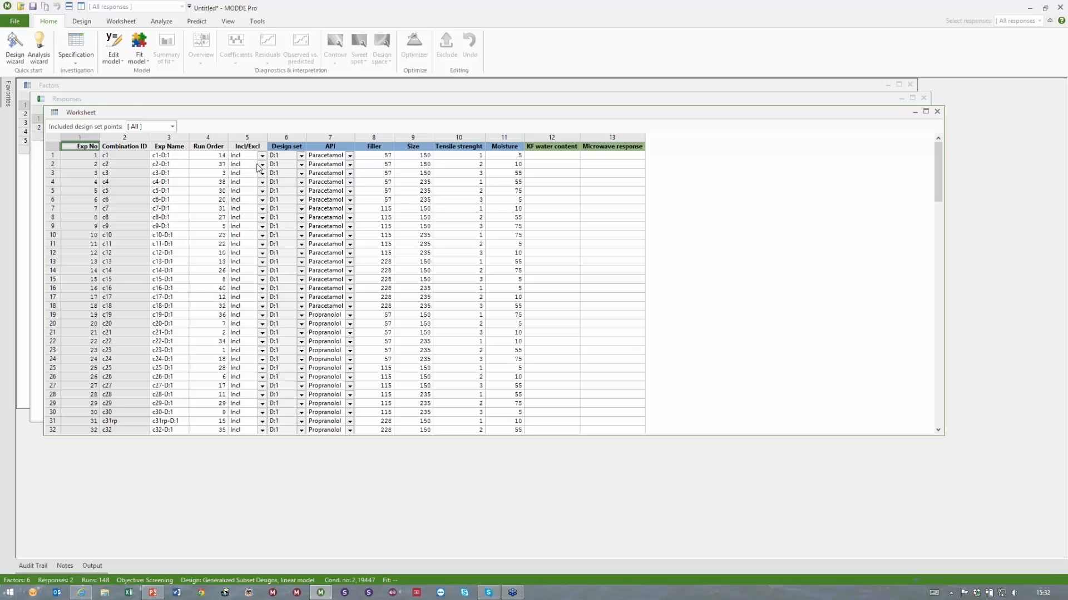
- Examine the worksheet's experiments by combination ID, from the first D:1 runs through the replicated points to the start of D:2
drag(296, 113, 360, 105)
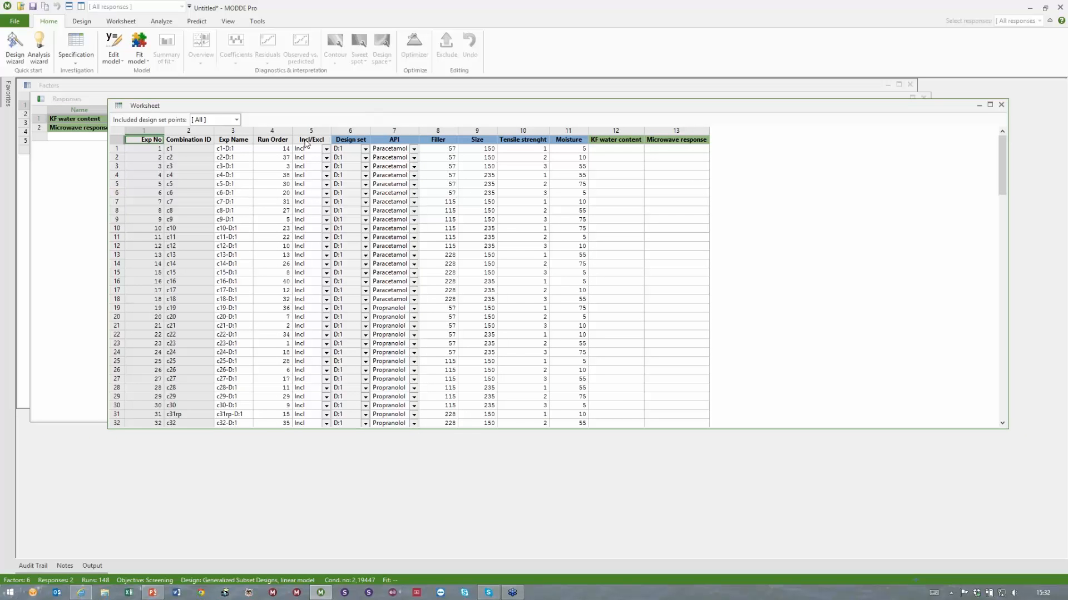
click(194, 148)
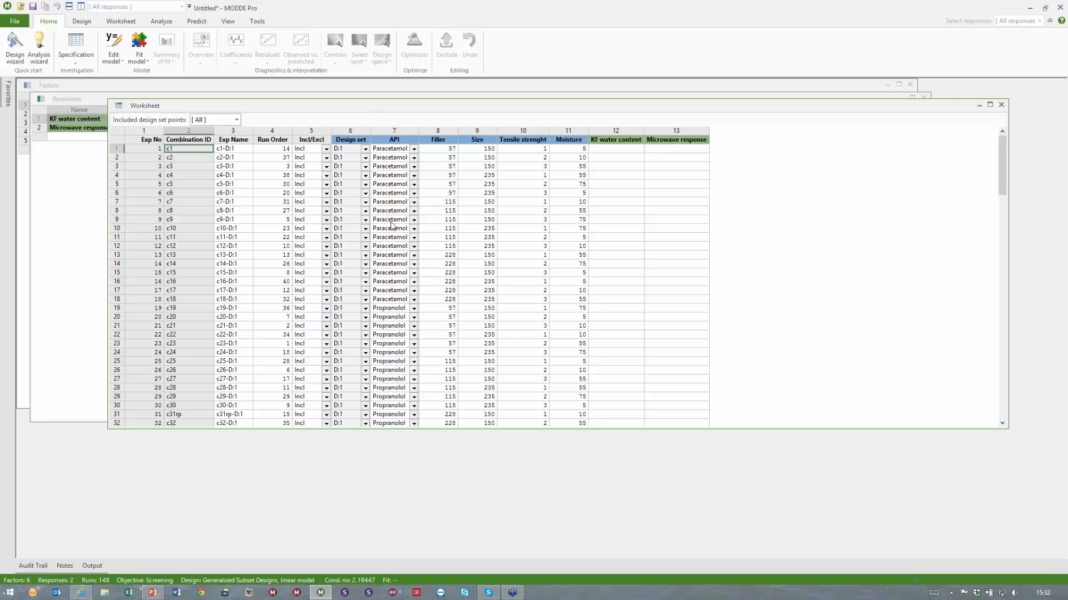
key(Down)
key(Down)
key(Down)
key(Down)
key(Down)
key(Down)
key(Down)
key(Down)
key(Down)
key(Down)
key(Down)
key(Down)
key(Down)
key(Down)
key(Down)
key(Down)
key(Down)
key(Down)
key(Down)
key(Down)
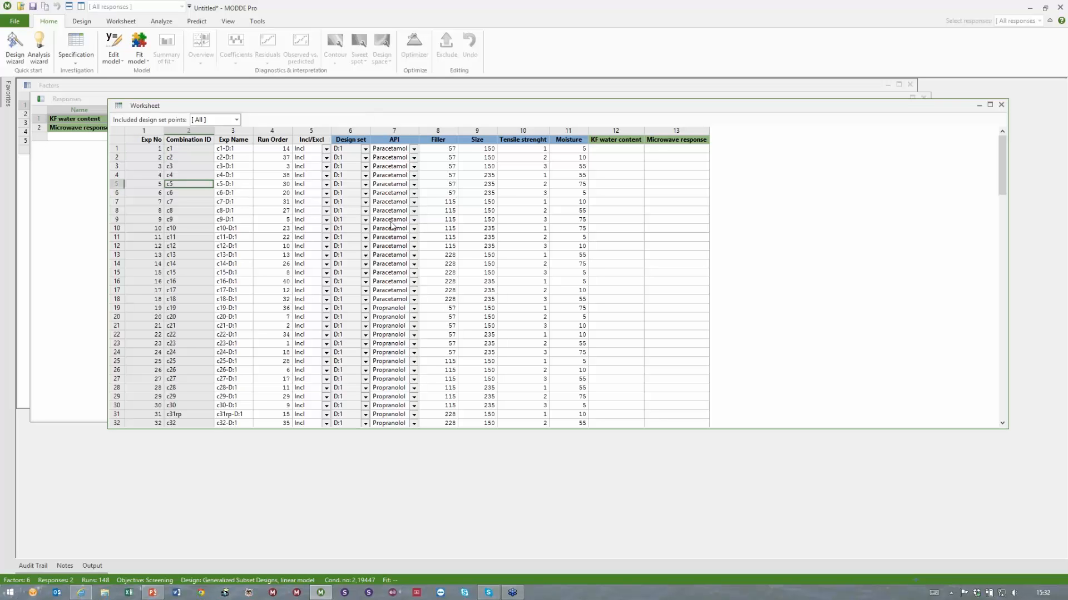
key(Down)
key(Down)
key(Down)
key(Down)
key(Down)
key(Down)
key(Down)
key(Down)
key(Down)
key(Down)
key(Down)
key(Down)
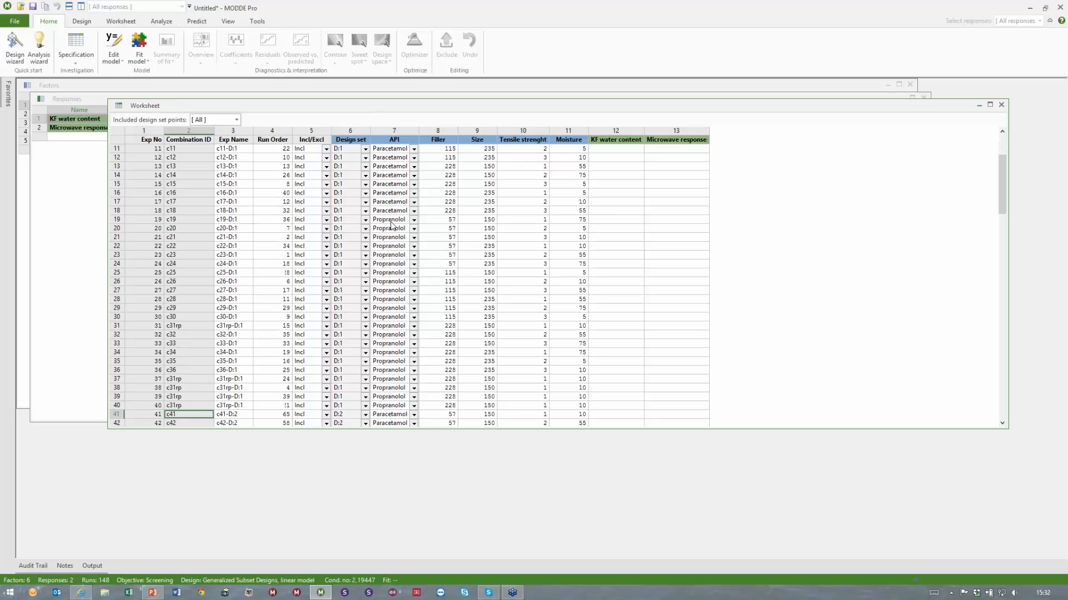
key(Up)
key(Up)
key(Up)
key(Up)
key(Up)
key(Up)
key(Up)
key(Up)
key(Up)
key(Up)
key(Up)
key(Up)
key(Up)
key(Up)
key(Up)
key(Up)
key(Up)
key(Up)
key(Up)
key(Up)
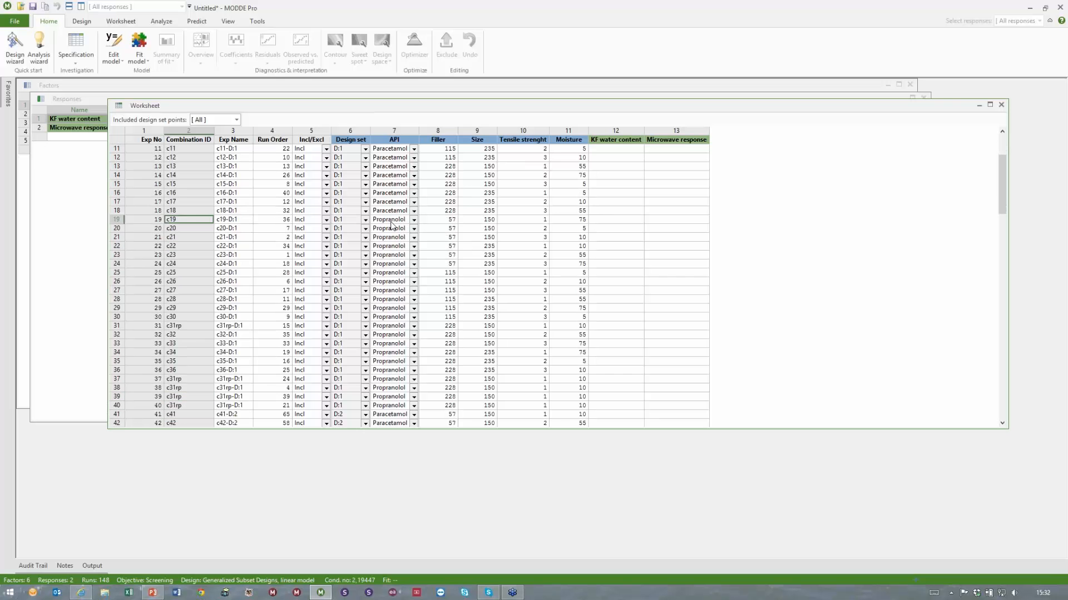
key(Up)
key(Up)
key(Up)
key(Up)
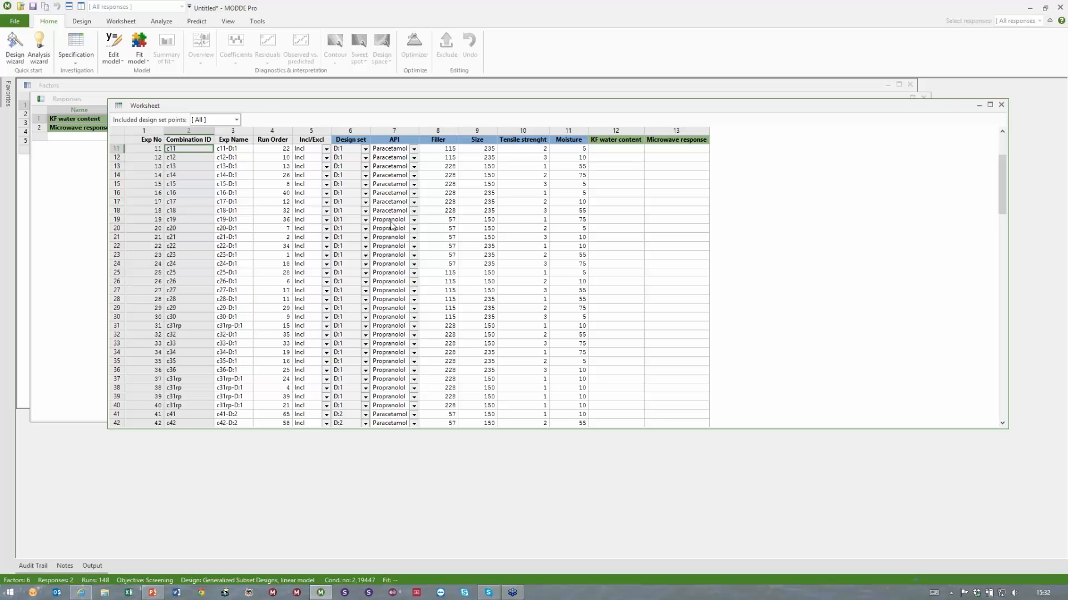
- Restrict the worksheet's included design set points to D:1 by leaving out D:2, D:3 and D:4
click(232, 152)
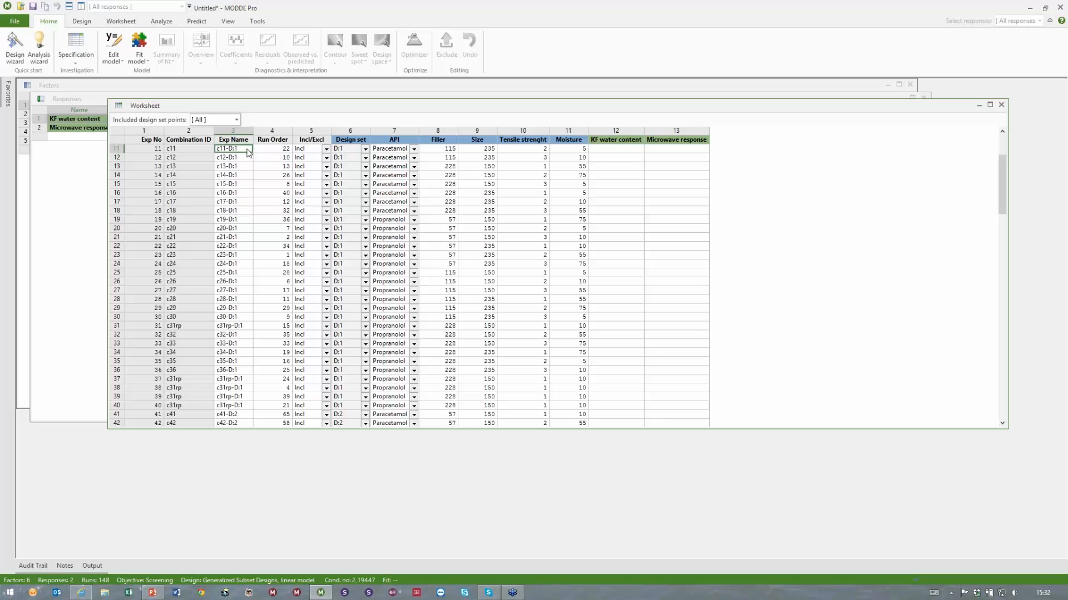
click(236, 120)
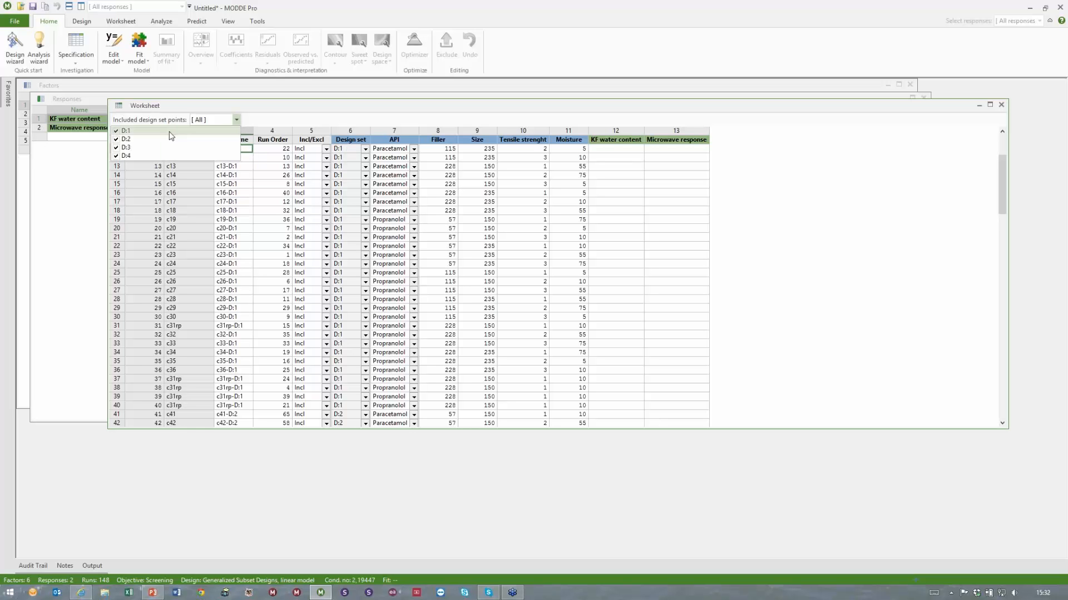
click(116, 140)
click(116, 147)
click(116, 156)
click(821, 292)
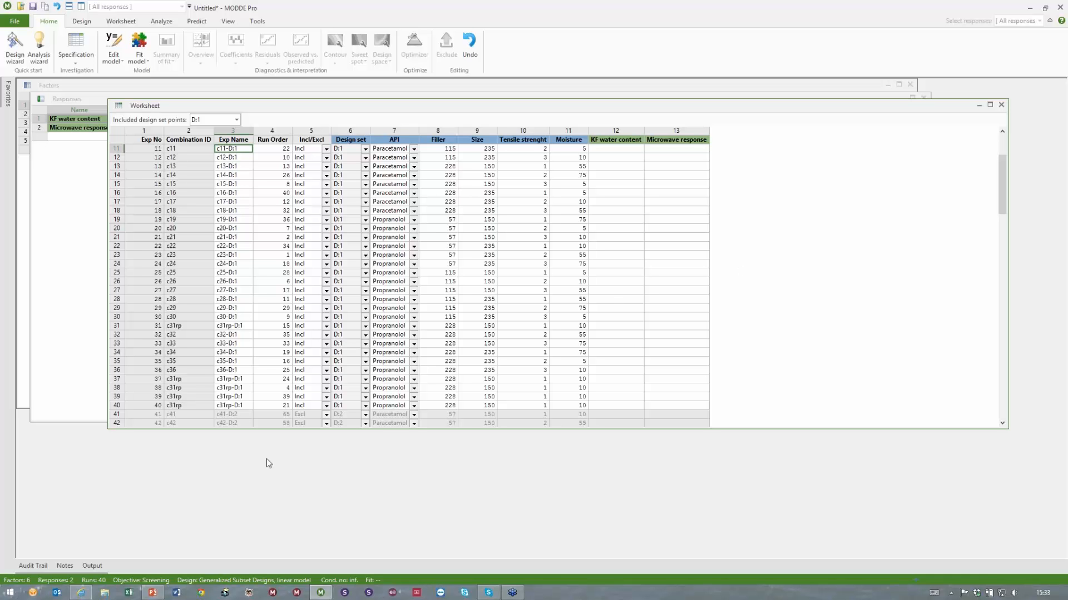
- Compare the replicated c31rp experiments 37 to 40 with experiment 31 in the worksheet's D:1 set
drag(191, 378, 191, 406)
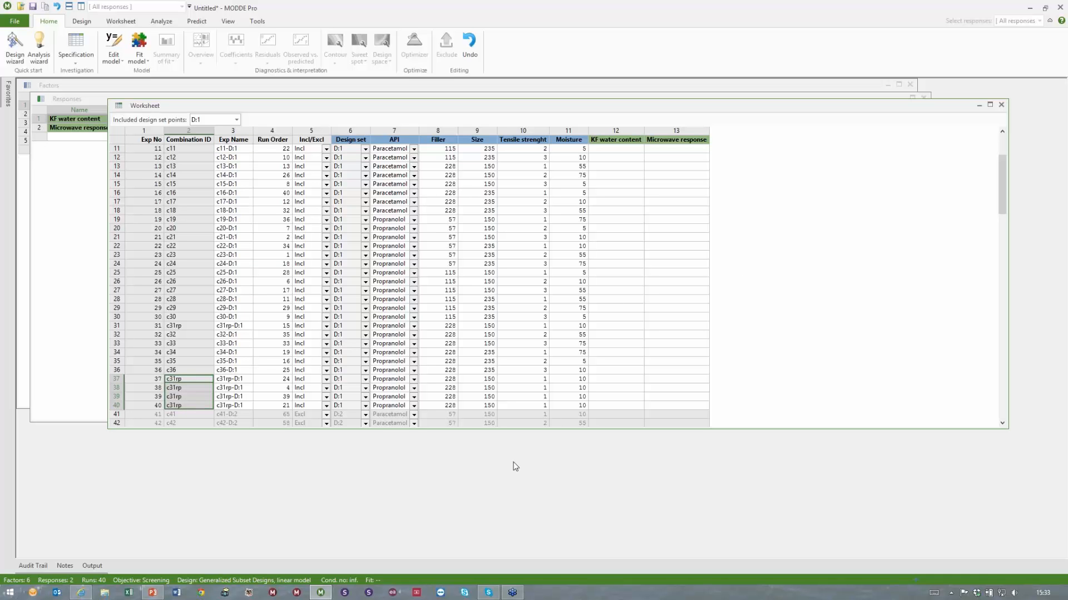
click(189, 326)
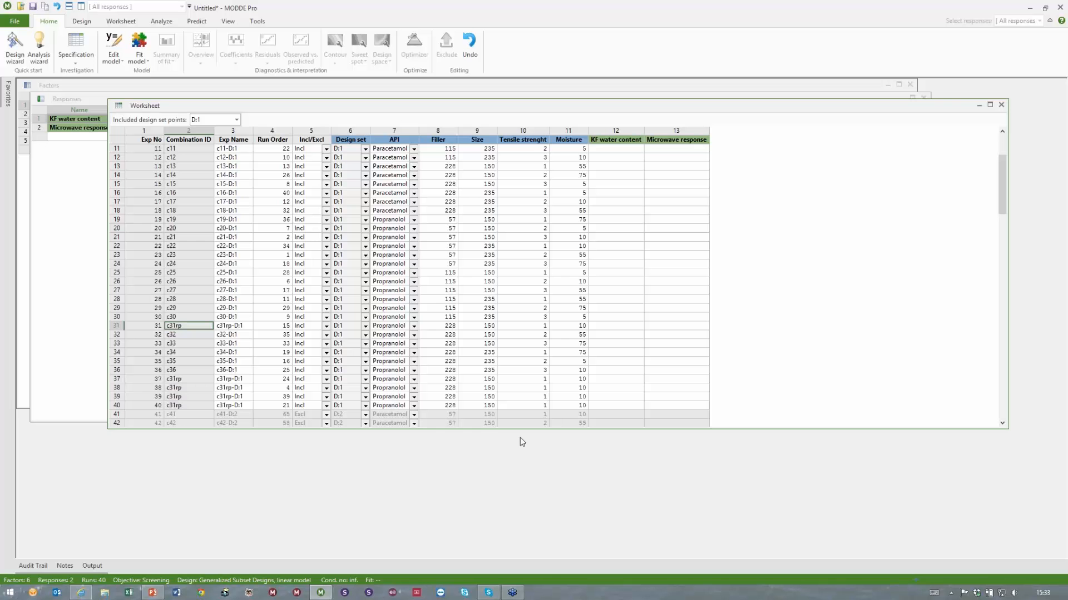
drag(198, 375, 196, 407)
click(195, 388)
click(194, 383)
click(195, 328)
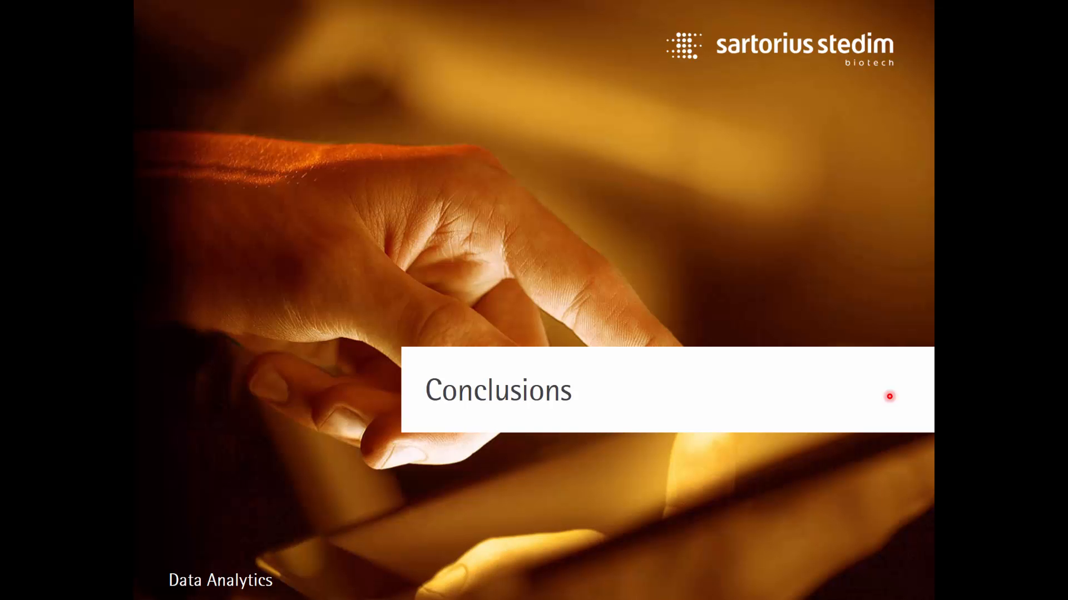
key(Right)
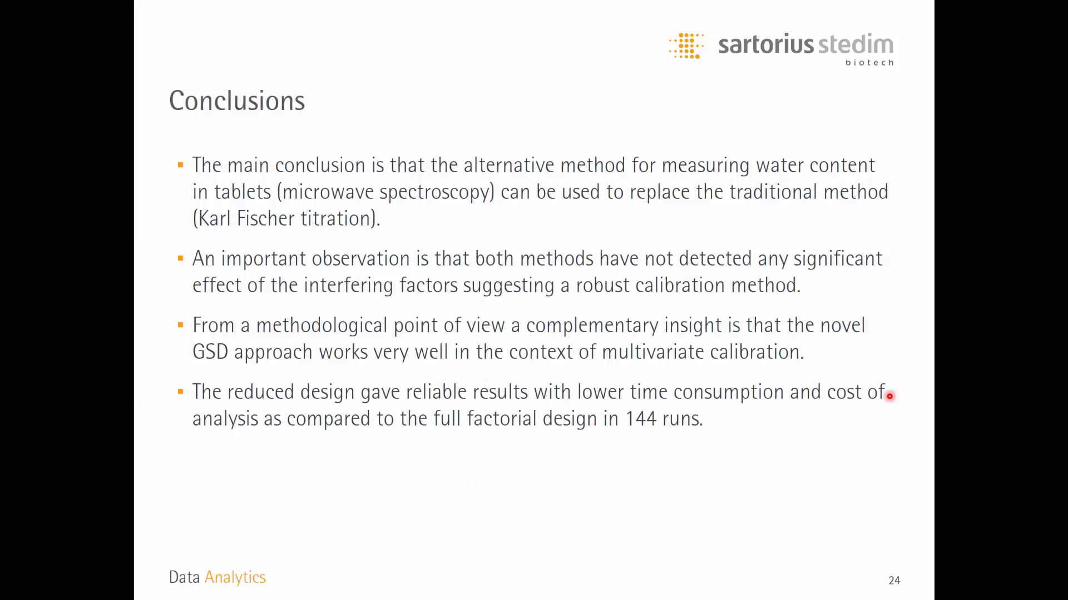